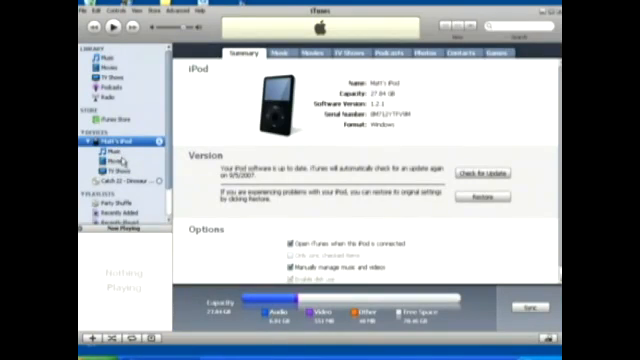
{"action": "left_click", "coordinate": [112, 150]}
{"action": "left_click", "coordinate": [118, 161]}
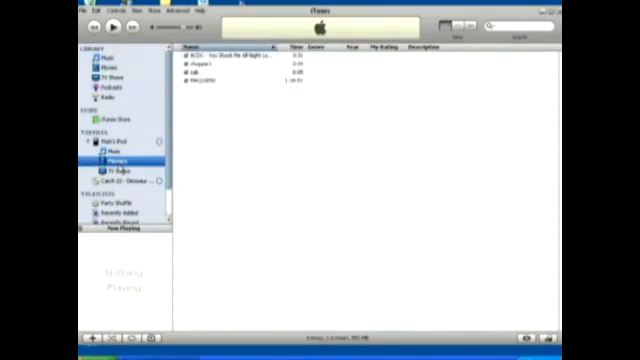
{"action": "left_click", "coordinate": [118, 171]}
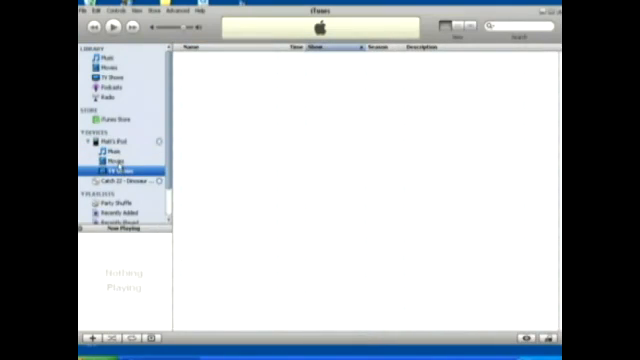
{"action": "left_click", "coordinate": [118, 161]}
{"action": "left_click", "coordinate": [114, 142]}
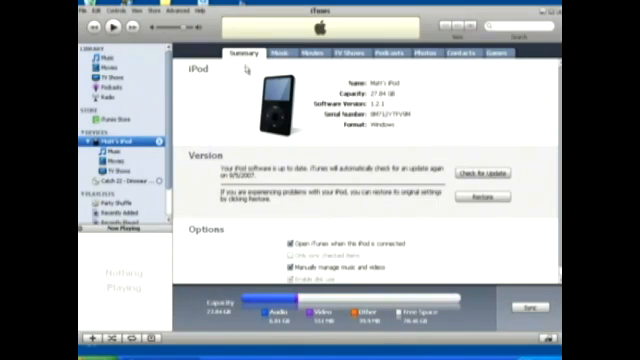
{"action": "scroll", "coordinate": [297, 170], "scroll_direction": "down", "scroll_amount": 1}
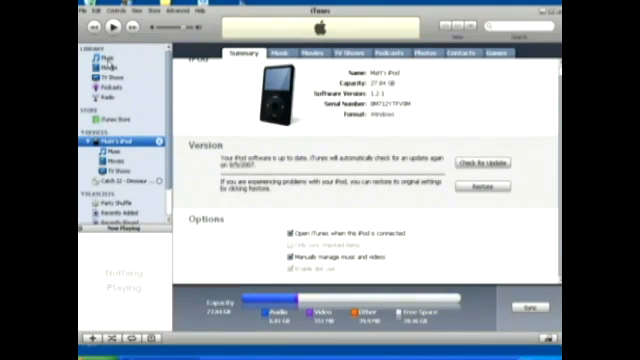
Copy the Crazy Frog song from the artist's library listing onto the iPod.
{"action": "left_click", "coordinate": [108, 58]}
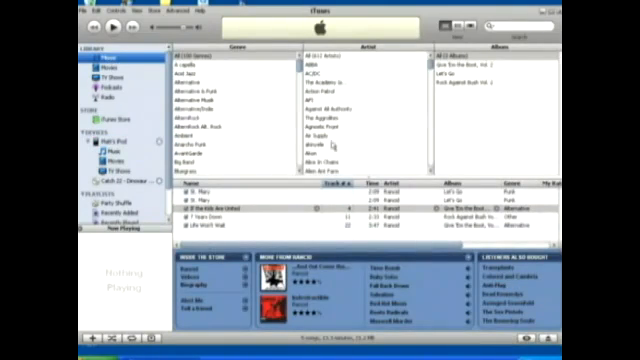
{"action": "scroll", "coordinate": [333, 146], "scroll_direction": "down", "scroll_amount": 4}
{"action": "scroll", "coordinate": [310, 160], "scroll_direction": "down", "scroll_amount": 2}
{"action": "left_click", "coordinate": [325, 127]}
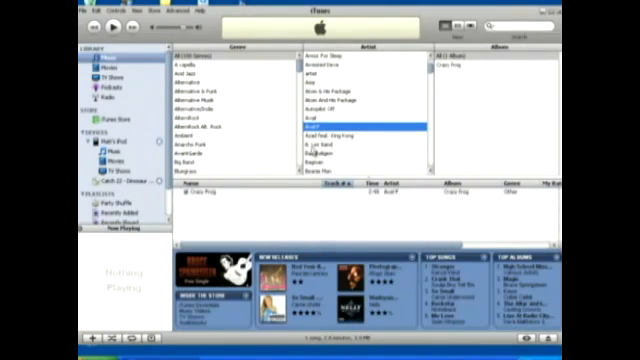
{"action": "left_click_drag", "start_coordinate": [209, 196], "coordinate": [136, 144]}
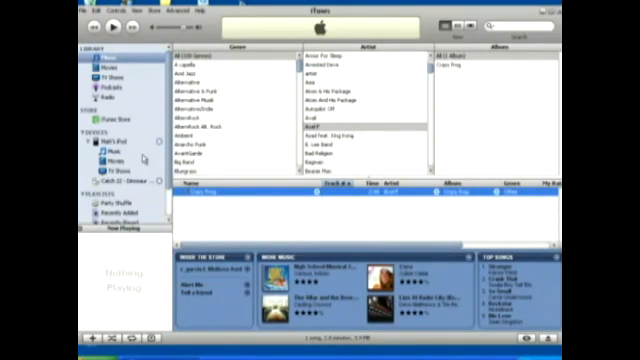
{"action": "scroll", "coordinate": [125, 160], "scroll_direction": "down", "scroll_amount": 2}
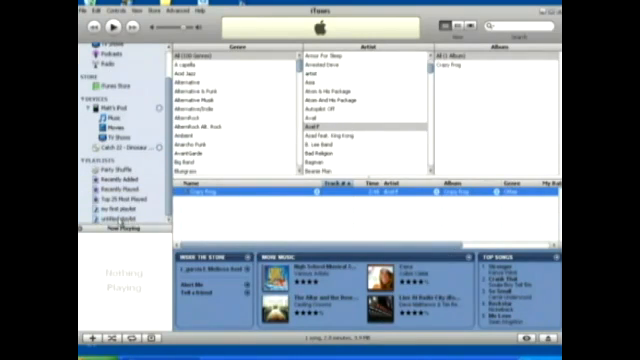
Copy the untitled playlist from the sidebar onto the iPod under Devices.
{"action": "left_click", "coordinate": [116, 108]}
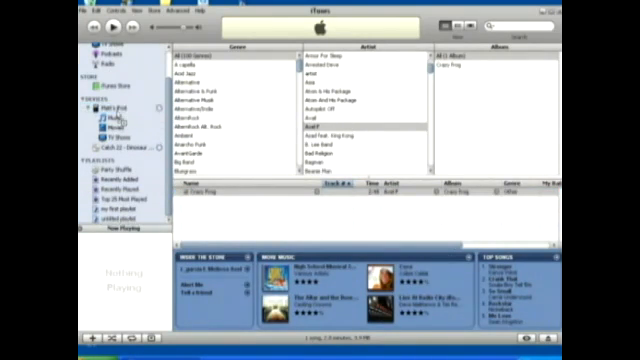
{"action": "left_click_drag", "start_coordinate": [117, 117], "coordinate": [119, 123]}
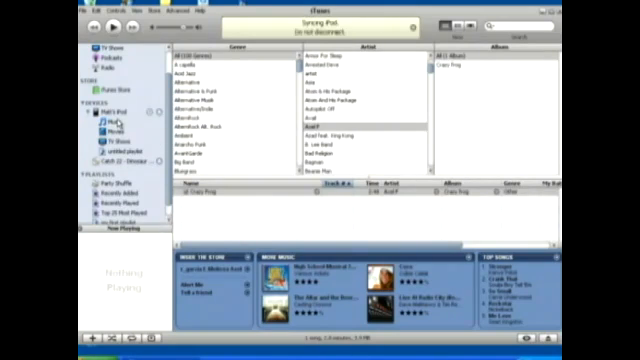